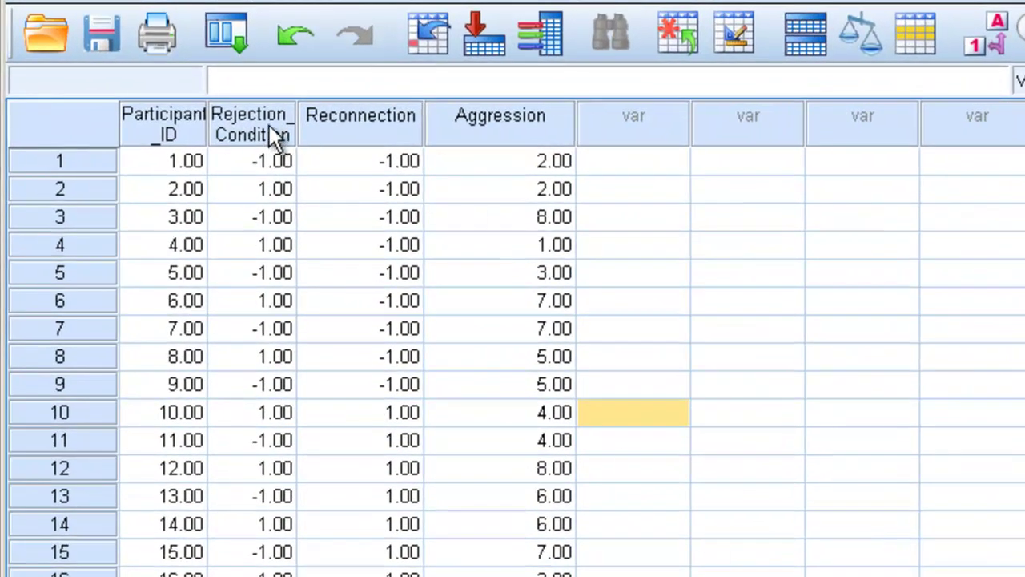
- Point out the Rejection_Condition, Reconnection and Aggression columns in the data grid
click(287, 129)
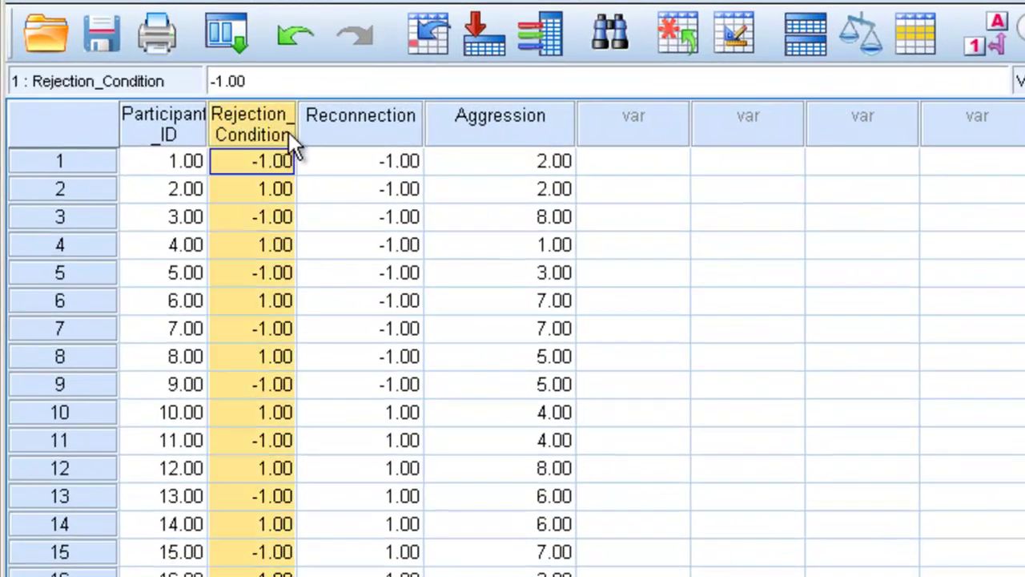
click(337, 126)
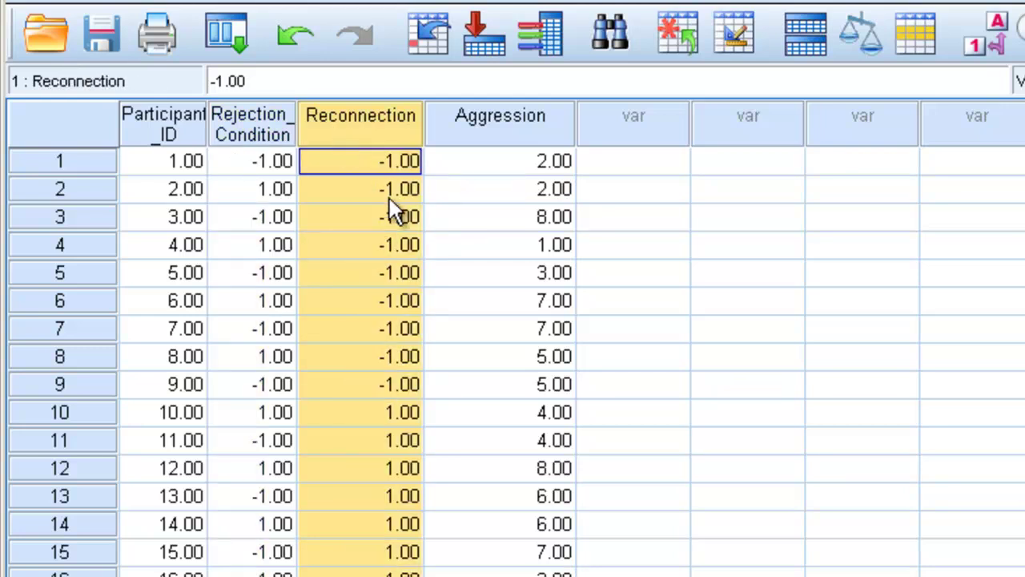
click(322, 243)
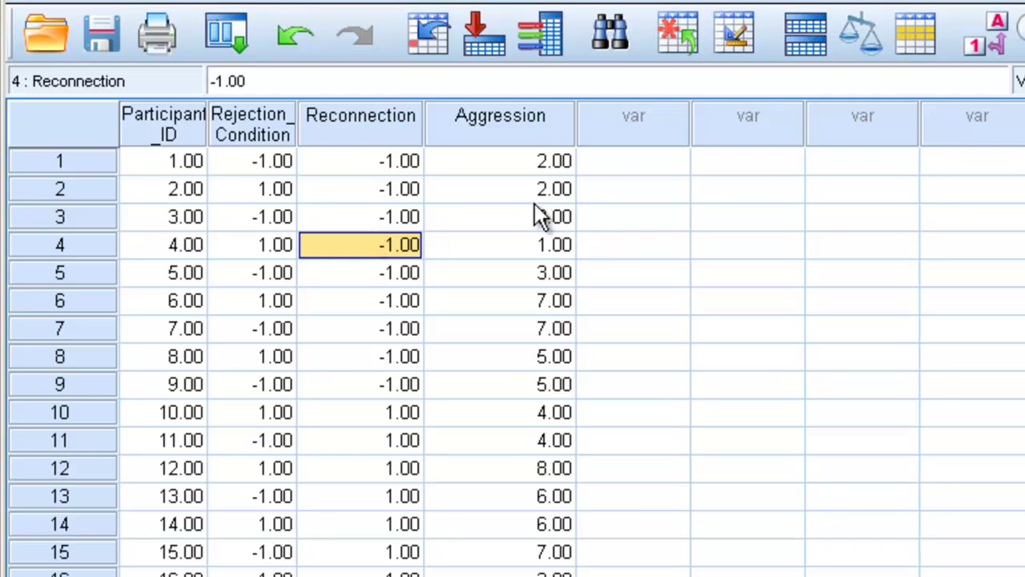
click(526, 117)
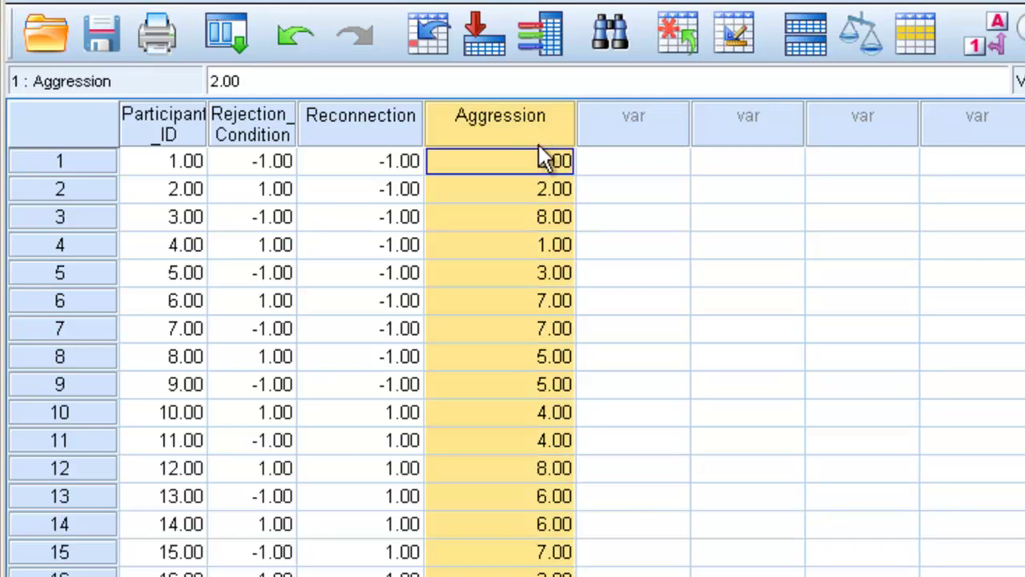
click(536, 152)
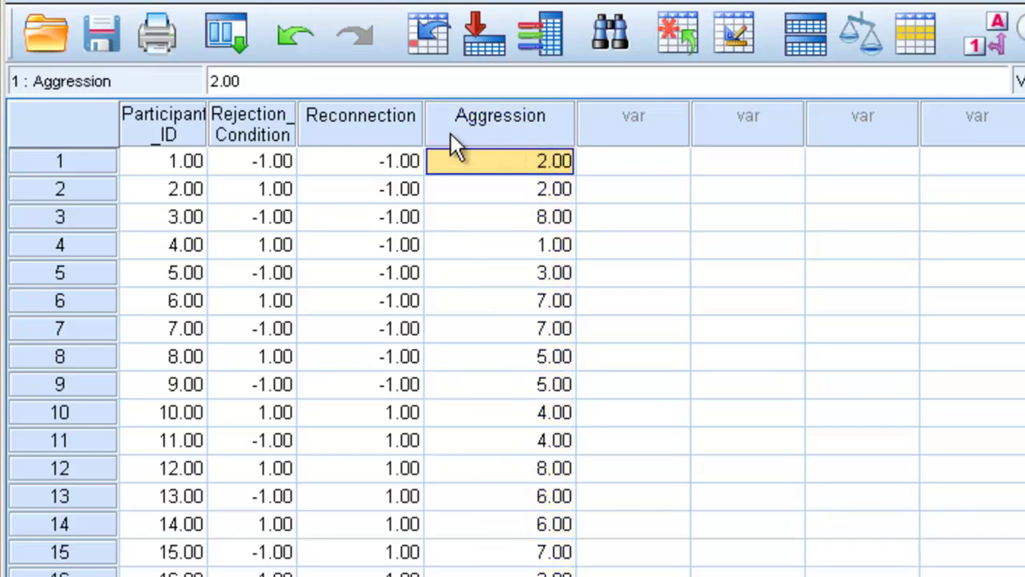
click(399, 128)
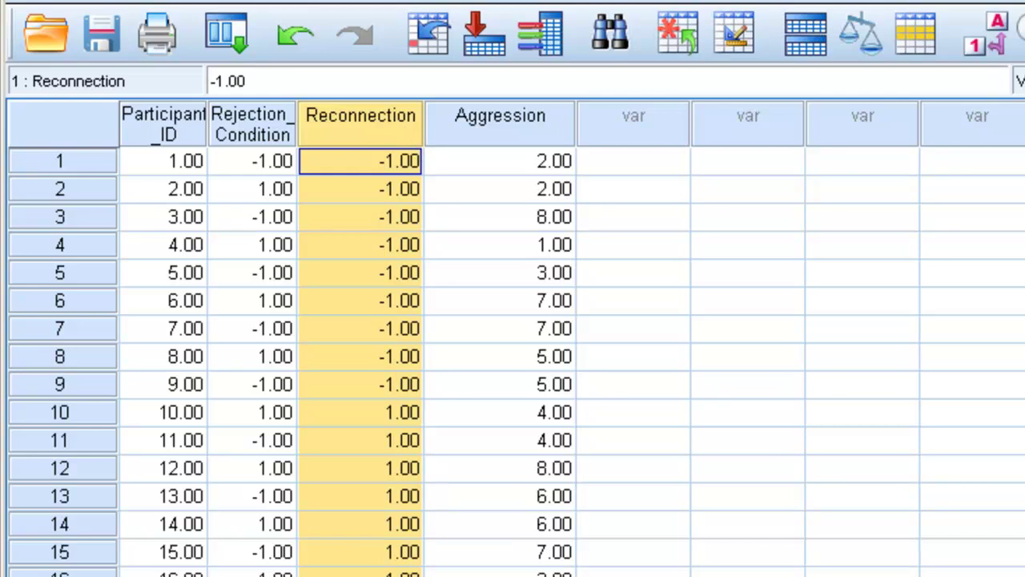
- Inspect the value labels of Rejection_Condition and Reconnection in Variable View without changing them
click(419, 570)
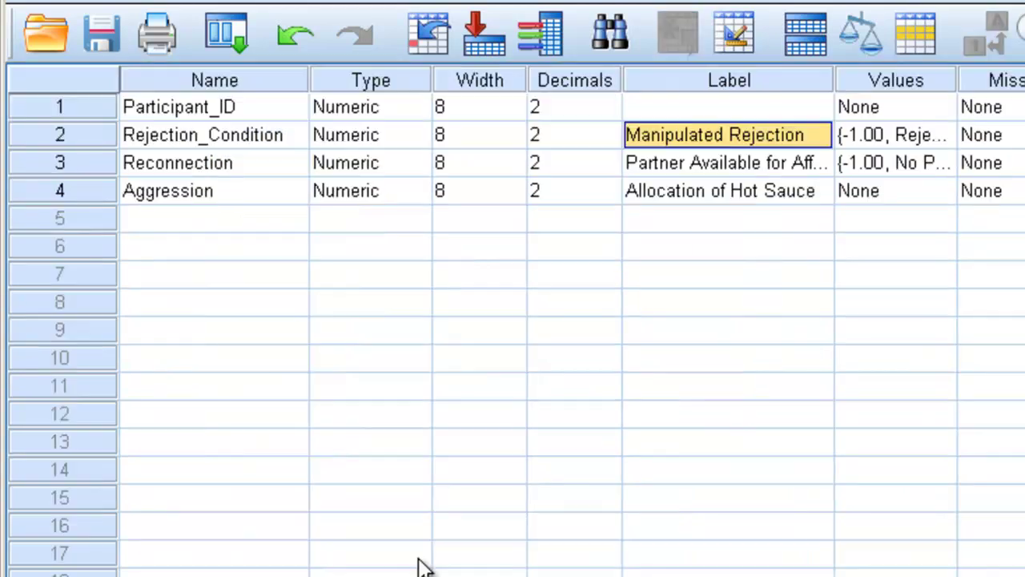
click(942, 136)
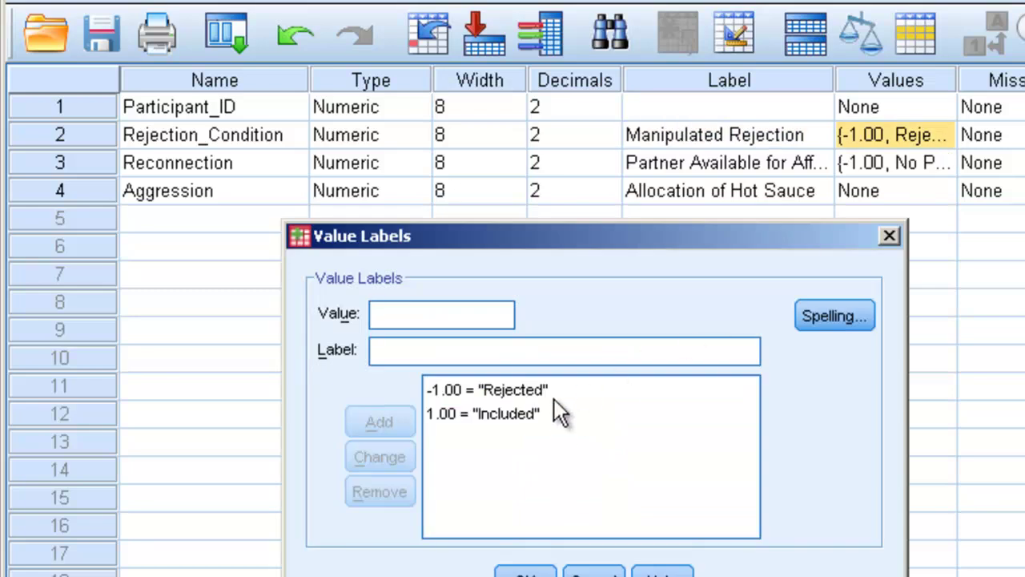
click(525, 573)
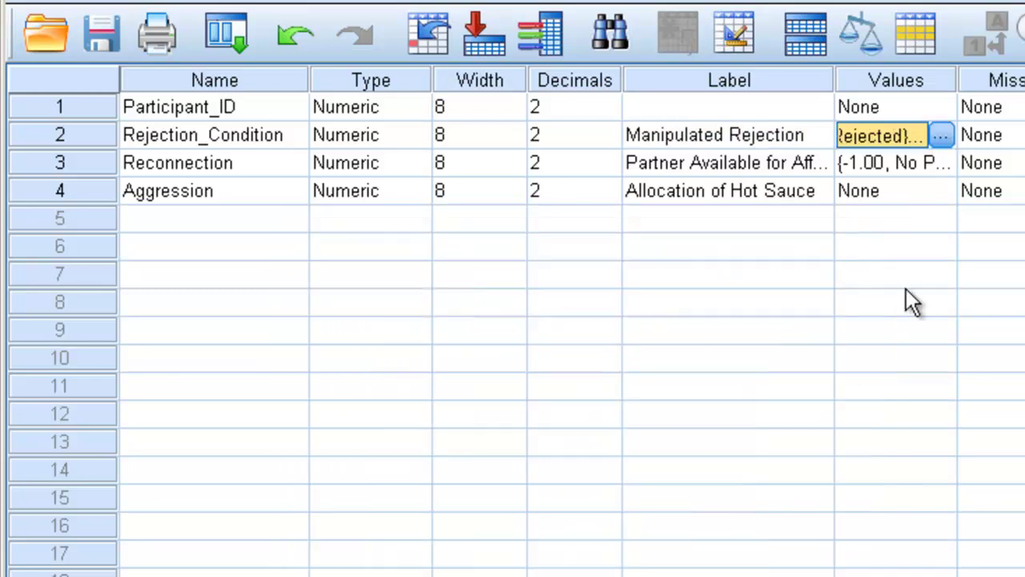
click(937, 164)
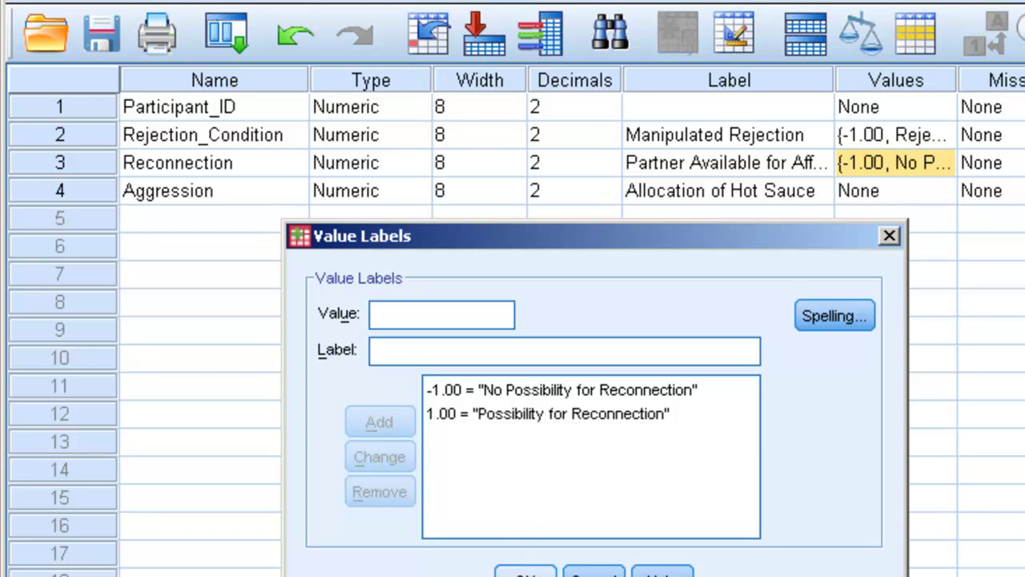
click(594, 574)
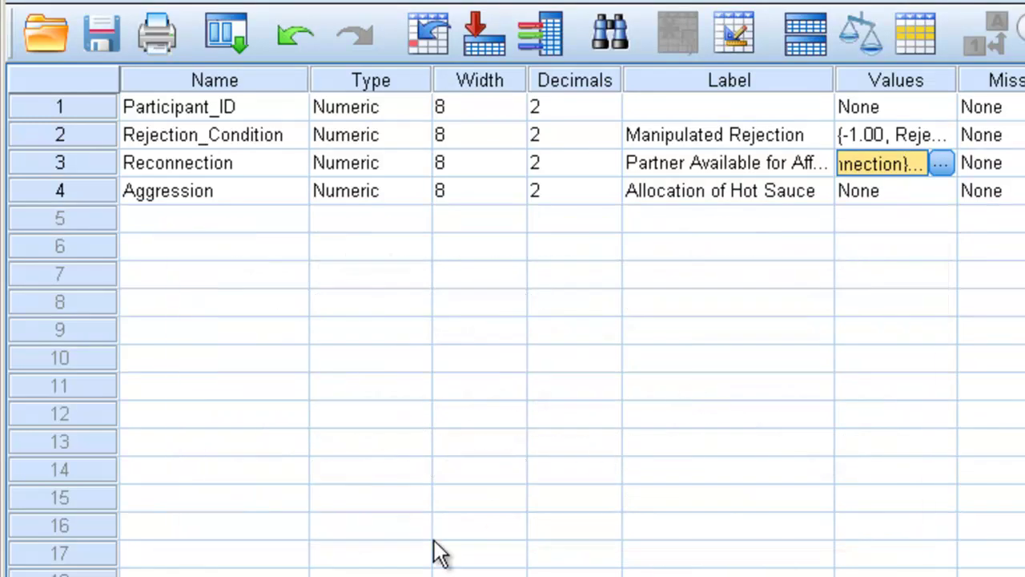
- Return to the data grid and start a General Linear Model Univariate analysis
key(ctrl+t)
click(491, 519)
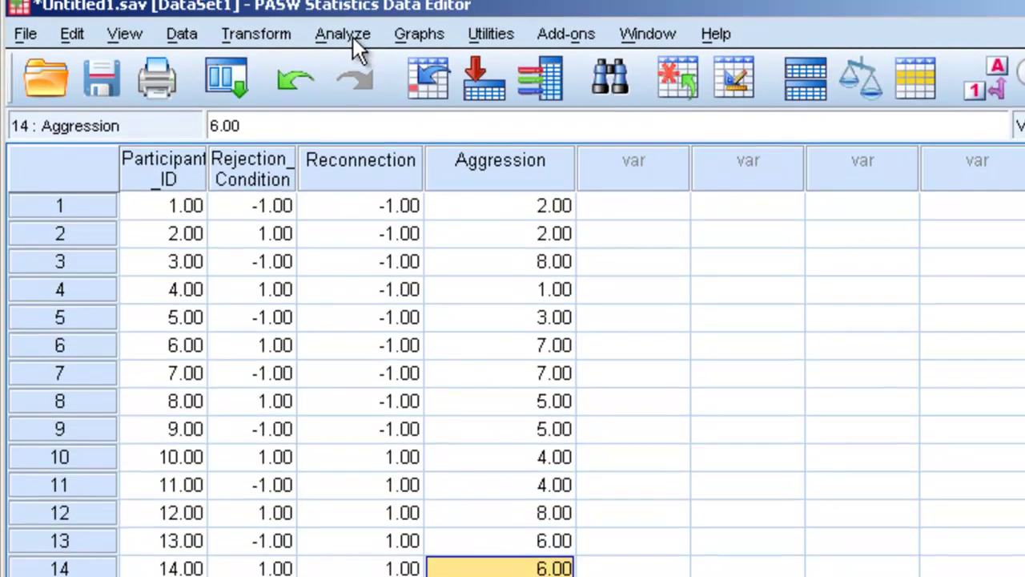
click(352, 37)
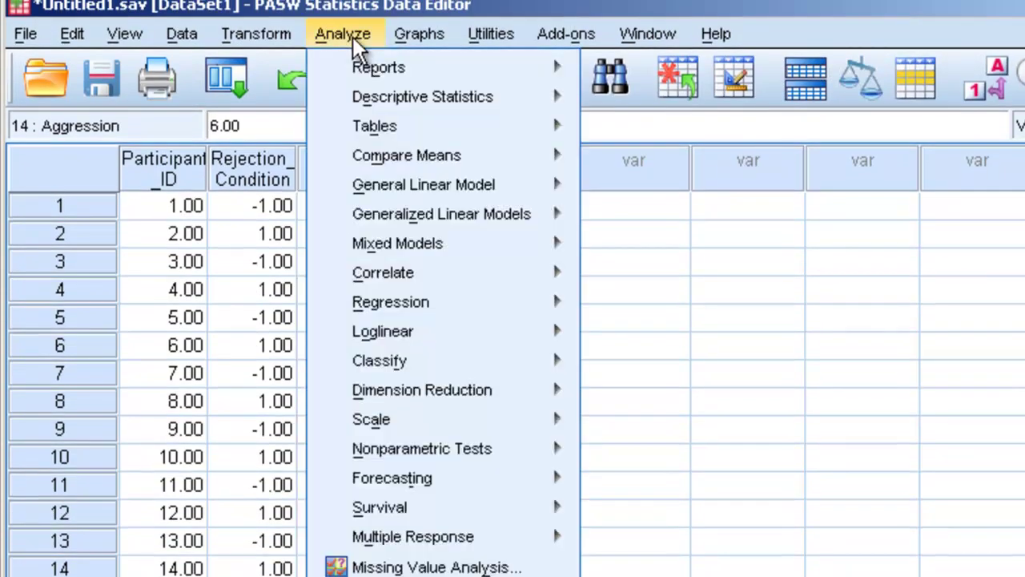
mouse_move(392, 183)
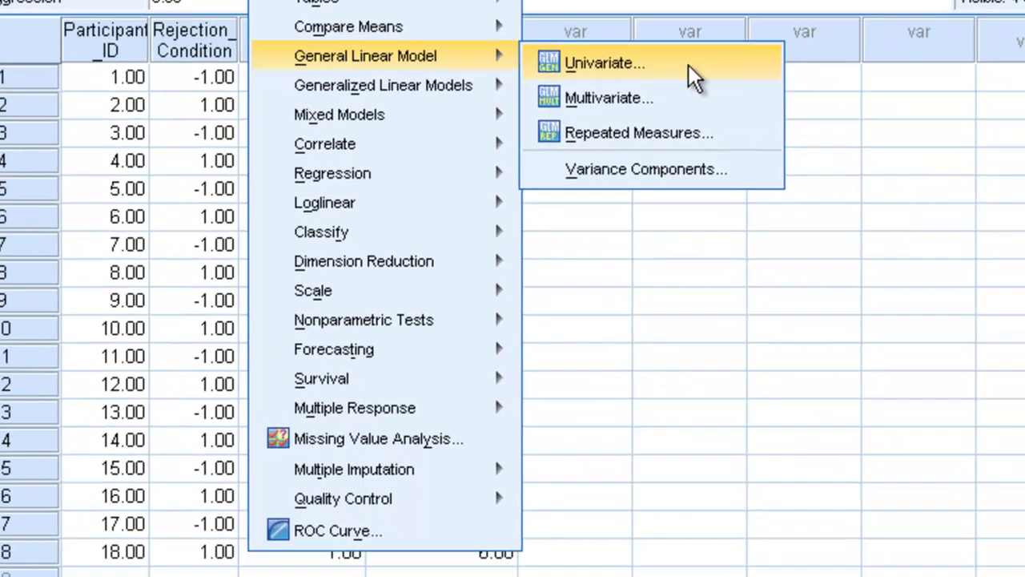
click(746, 193)
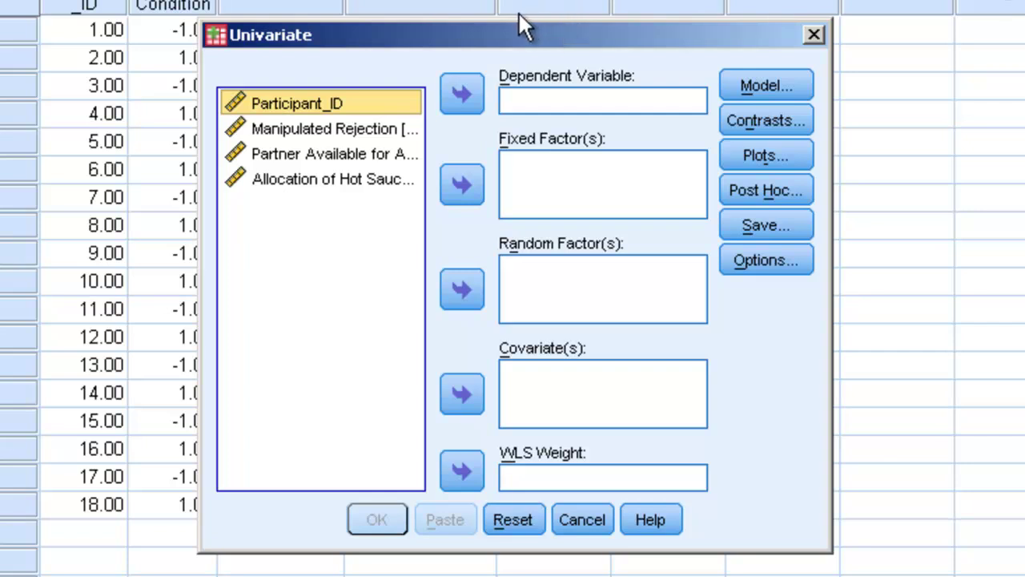
- Make Allocation of Hot Sauce the dependent variable, with Manipulated Rejection and Partner Available as fixed factors
click(335, 181)
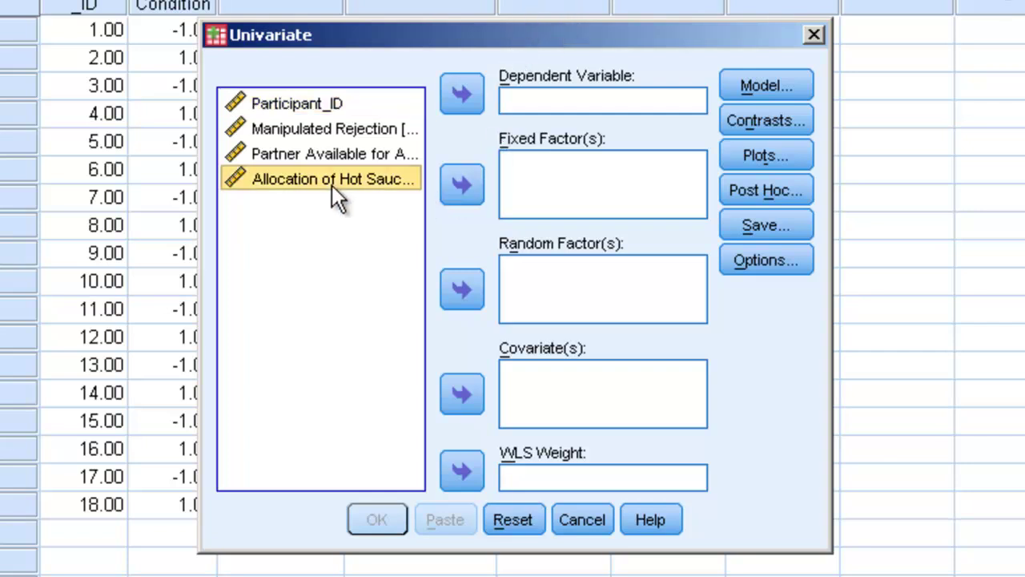
click(462, 95)
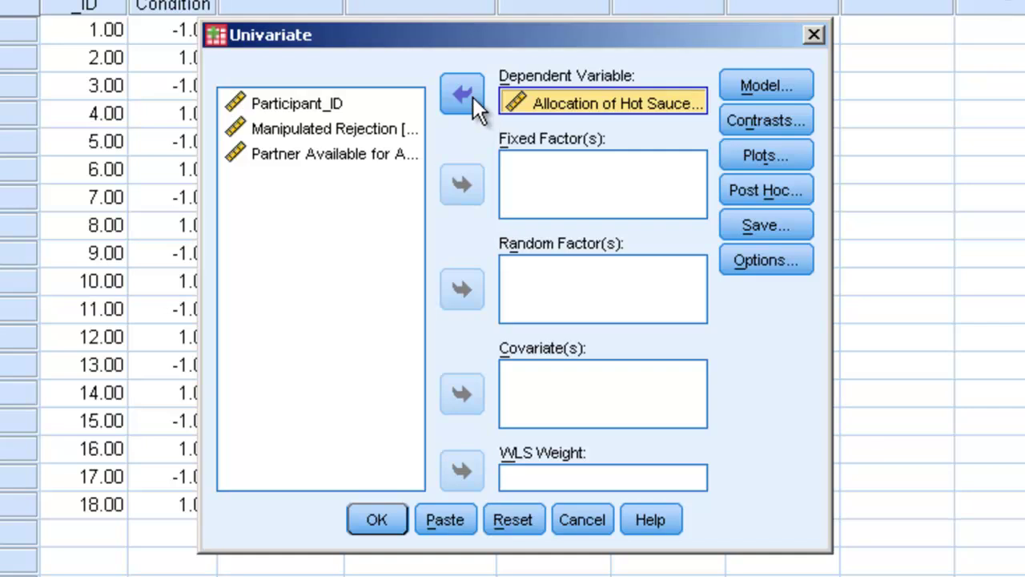
click(386, 129)
ctrl+click(384, 153)
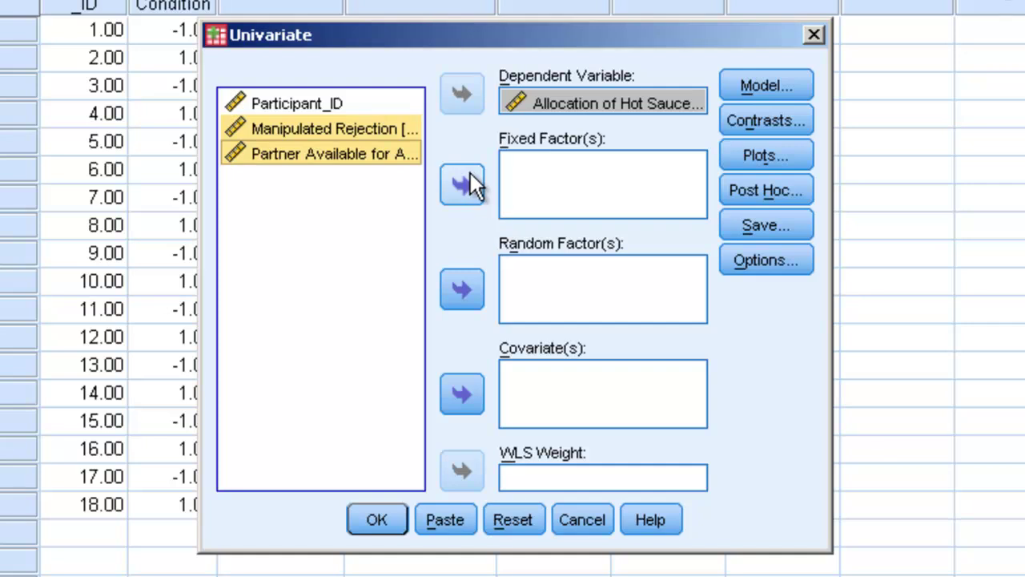
click(469, 190)
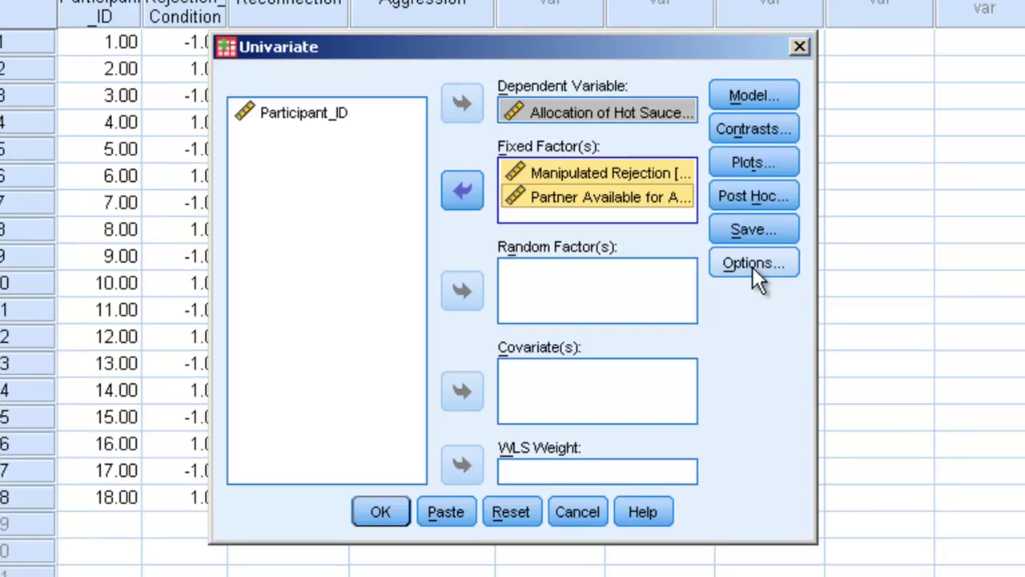
- Request marginal means for all effects, plus descriptive statistics and effect size estimates
click(765, 263)
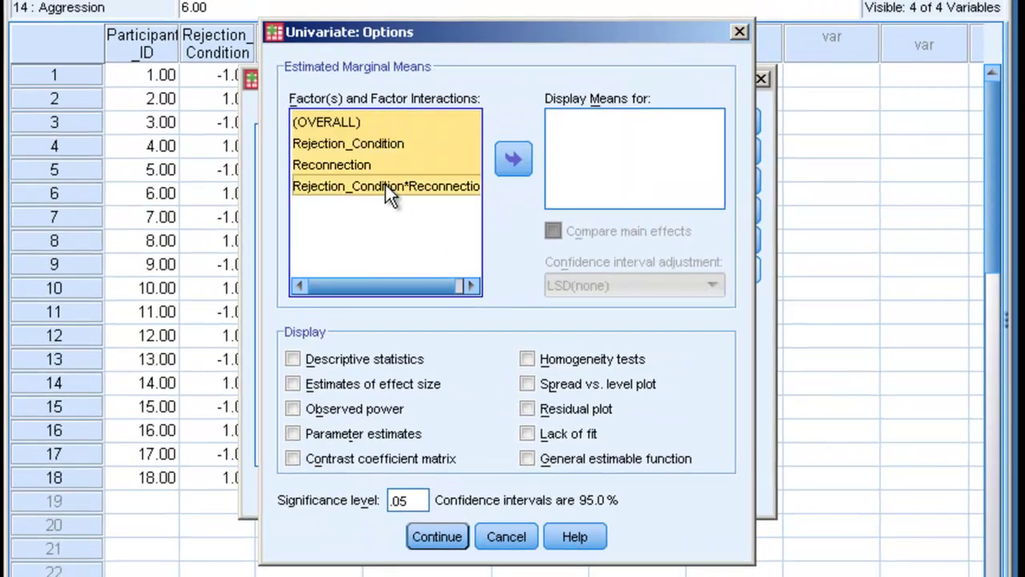
click(514, 159)
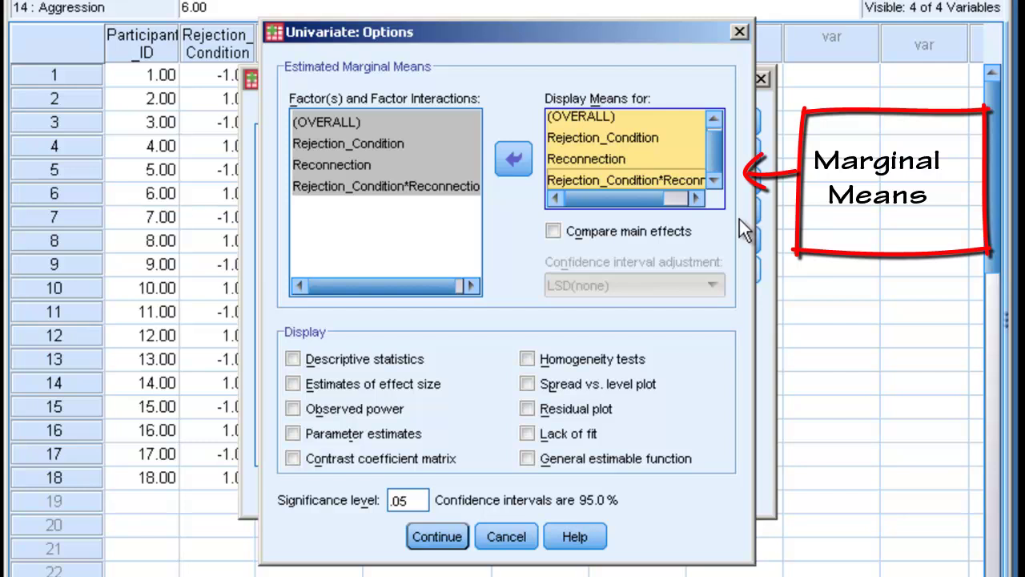
click(373, 358)
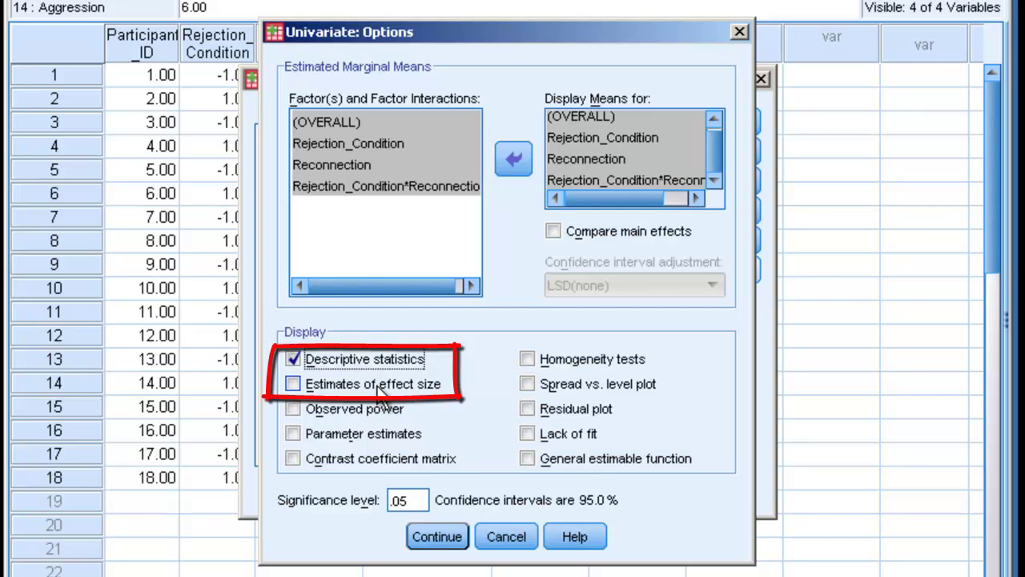
click(380, 391)
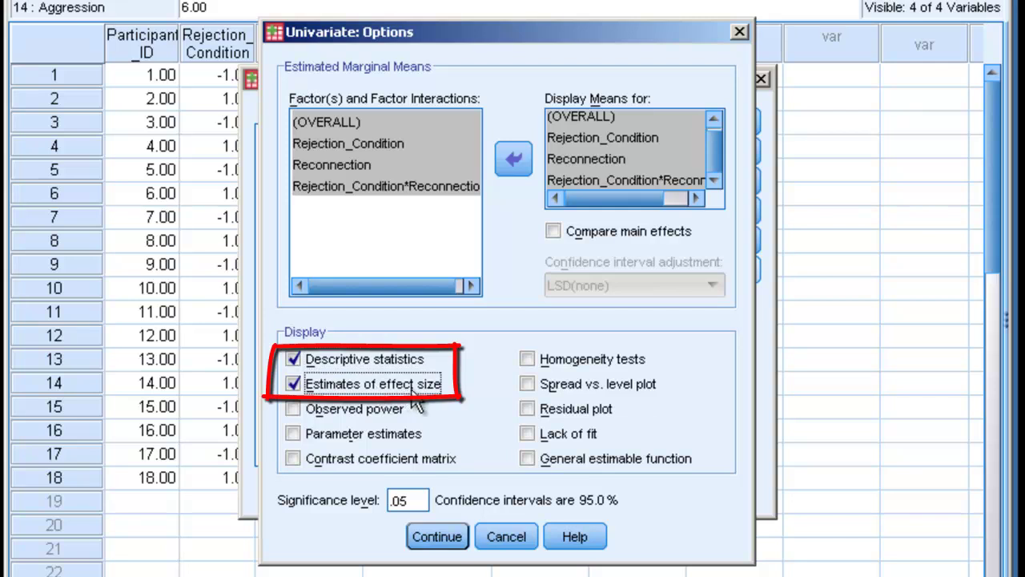
click(438, 540)
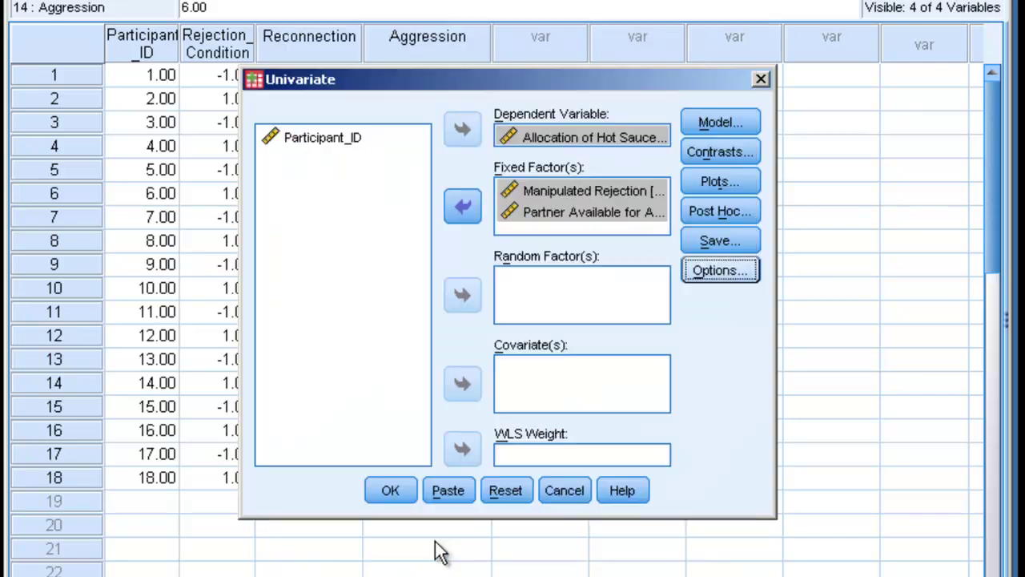
- Add a Rejection_Condition*Reconnection profile plot with Reconnection as separate lines
click(740, 183)
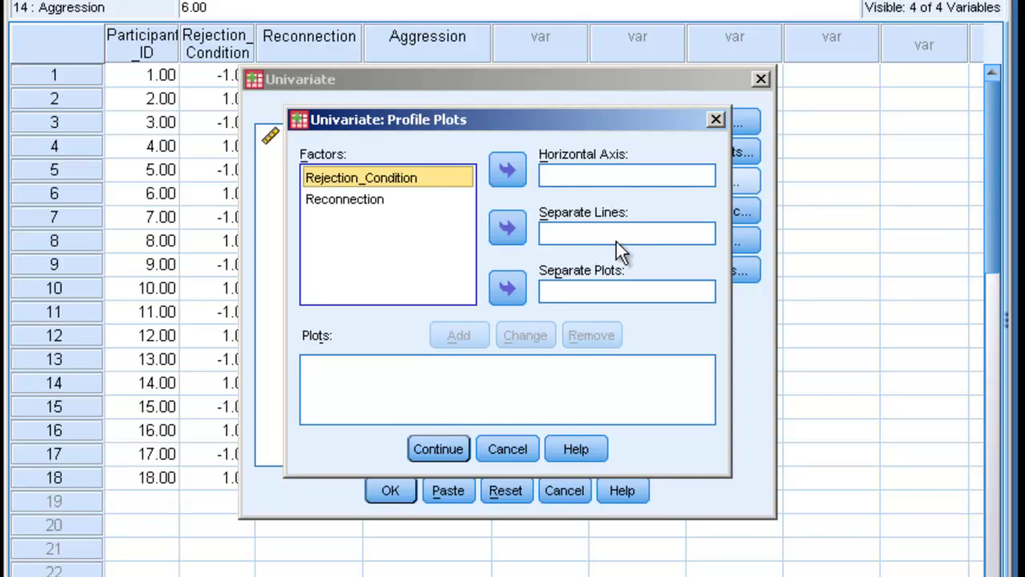
click(501, 171)
click(420, 199)
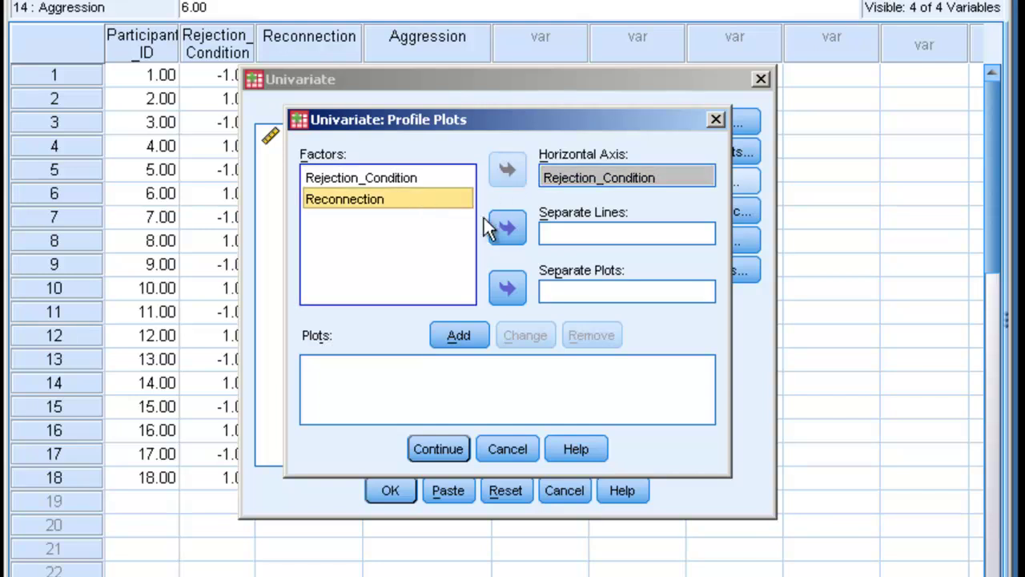
click(504, 229)
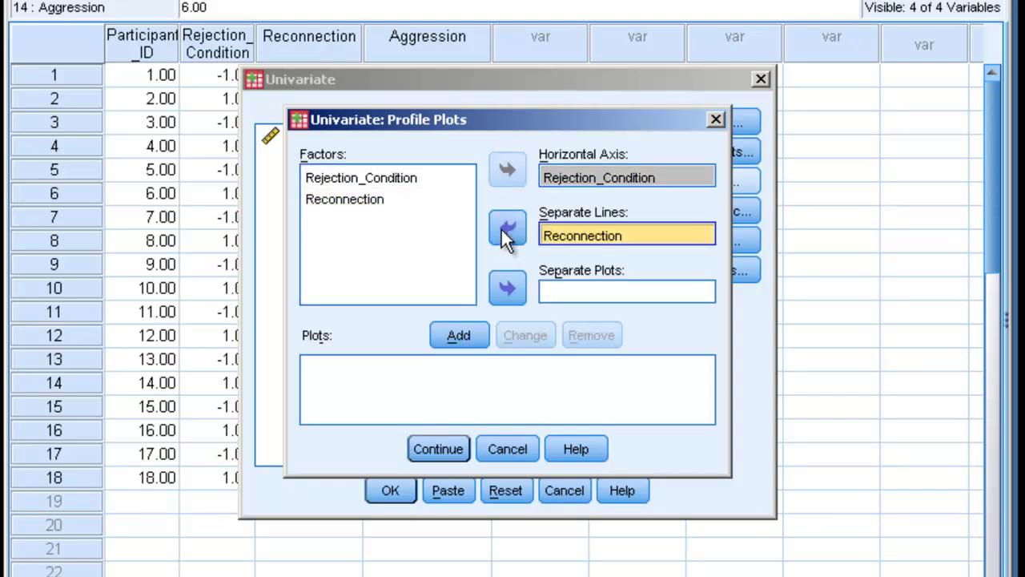
click(469, 333)
- Add the Reconnection*Rejection_Condition profile plot, confirm both plots and run the ANOVA
click(415, 200)
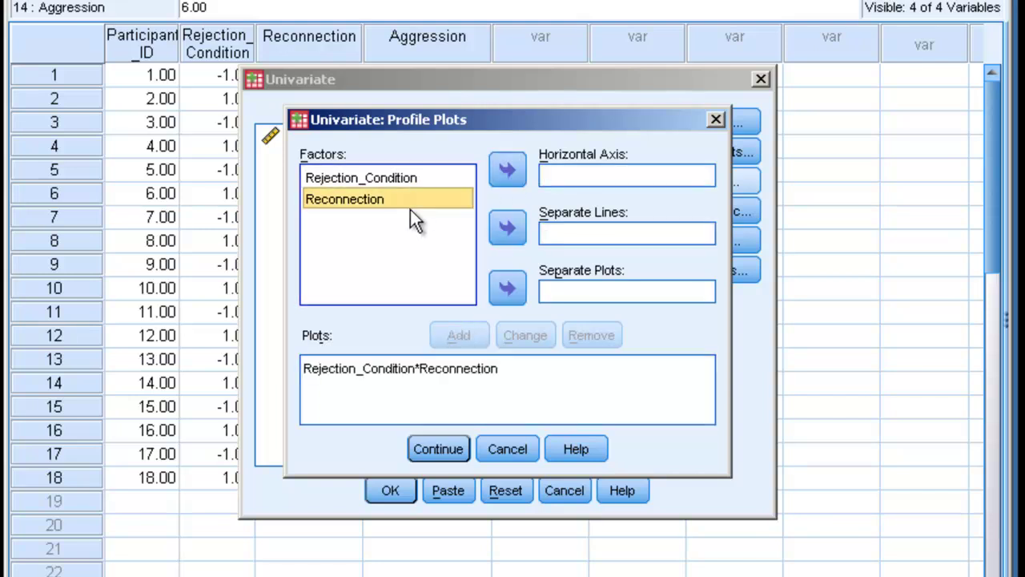
click(506, 171)
click(449, 178)
click(506, 229)
click(479, 336)
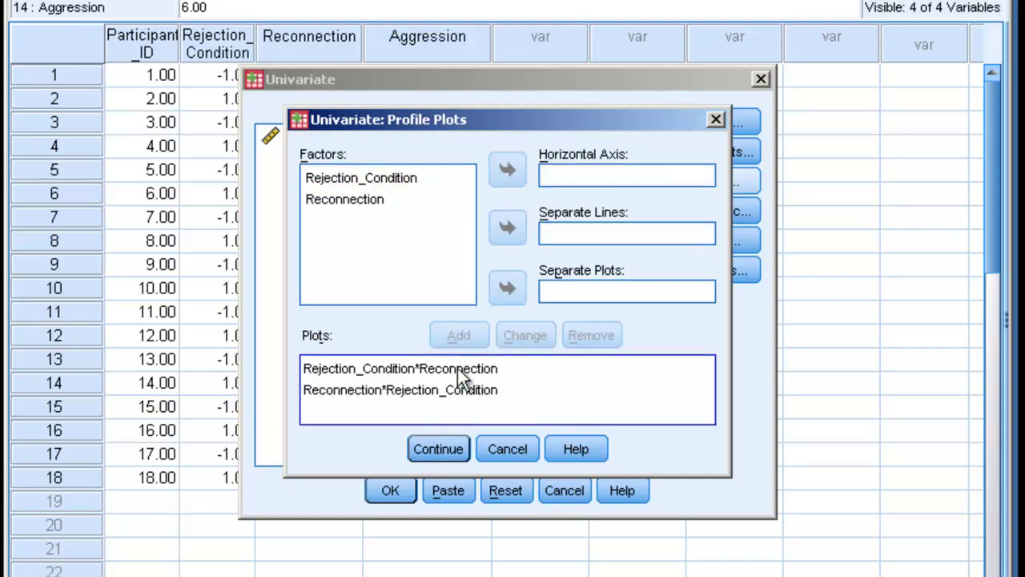
click(440, 449)
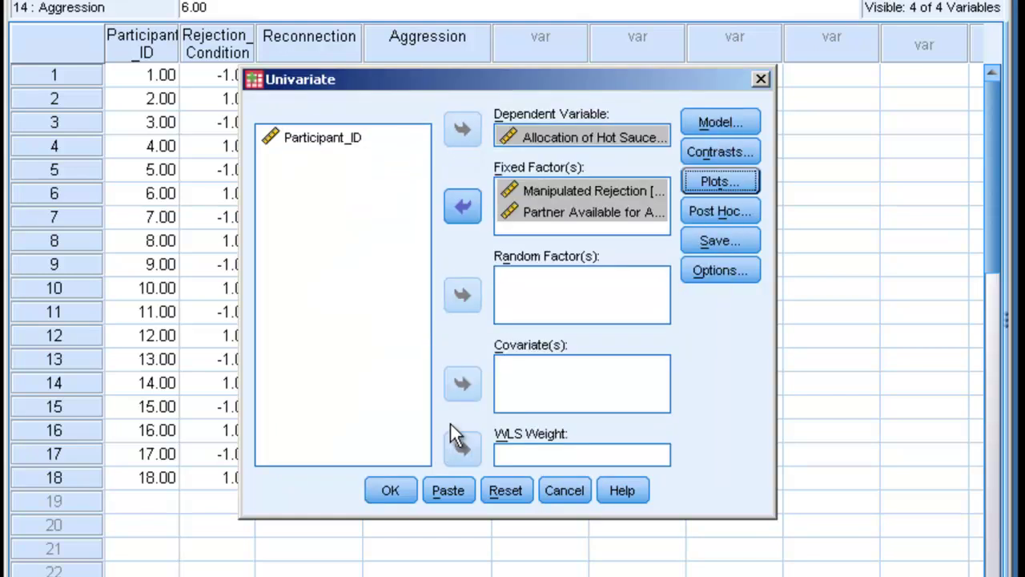
click(394, 497)
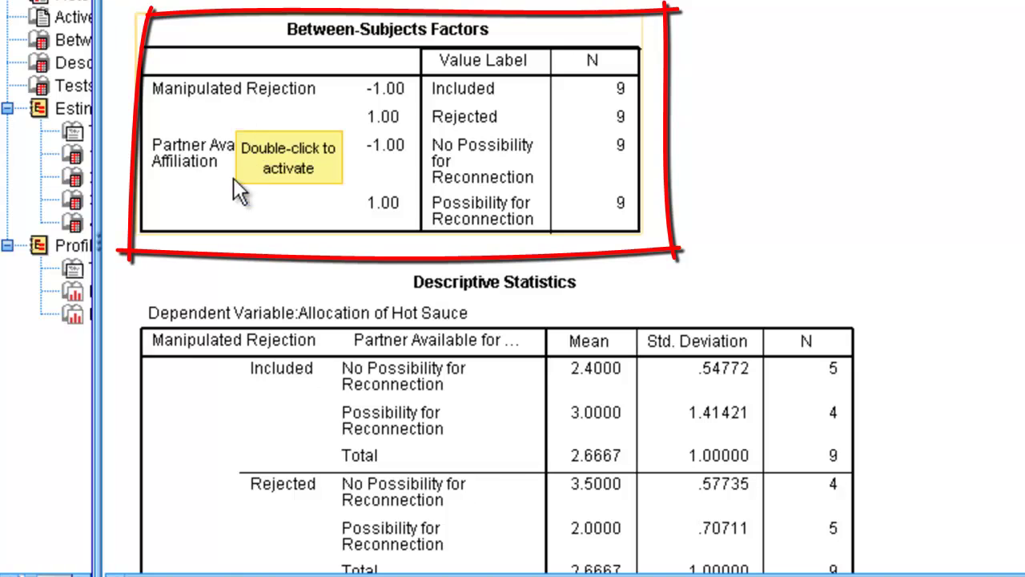
- Review the Between-Subjects Factors table, then the Descriptive Statistics cell means (2.40, 3.00, 3.50, 2.00)
click(217, 196)
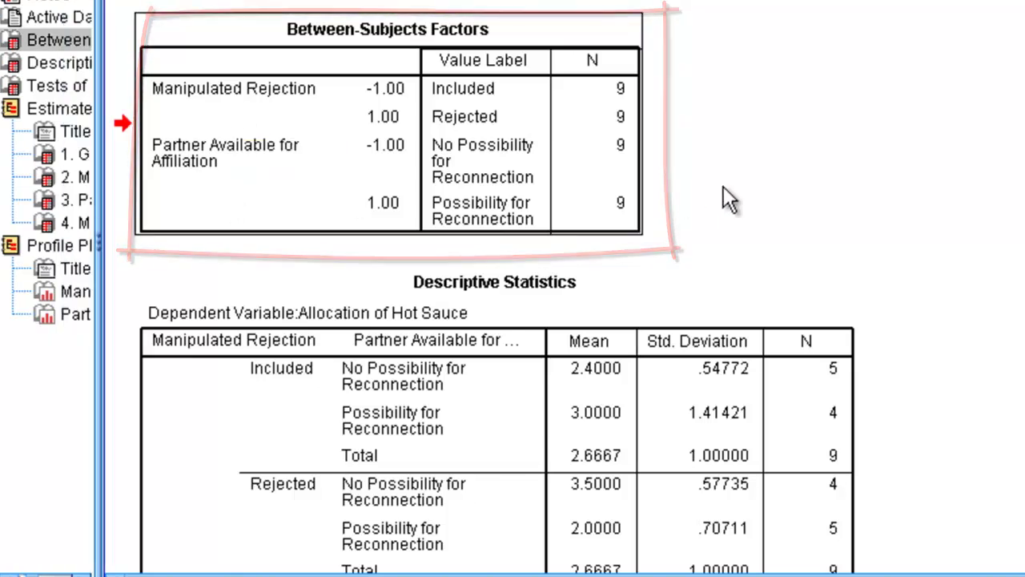
scroll(753, 252, down, 3)
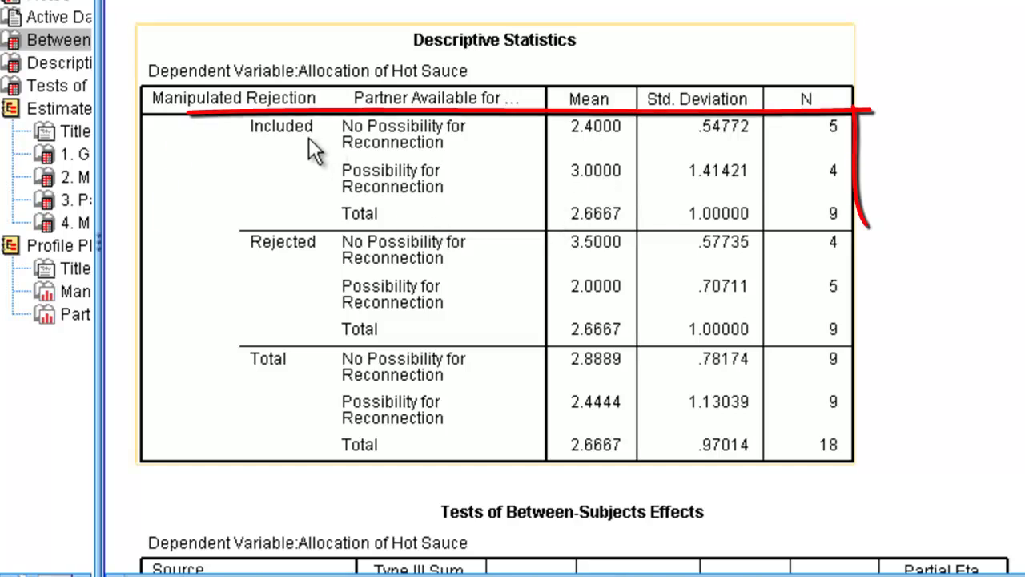
click(280, 164)
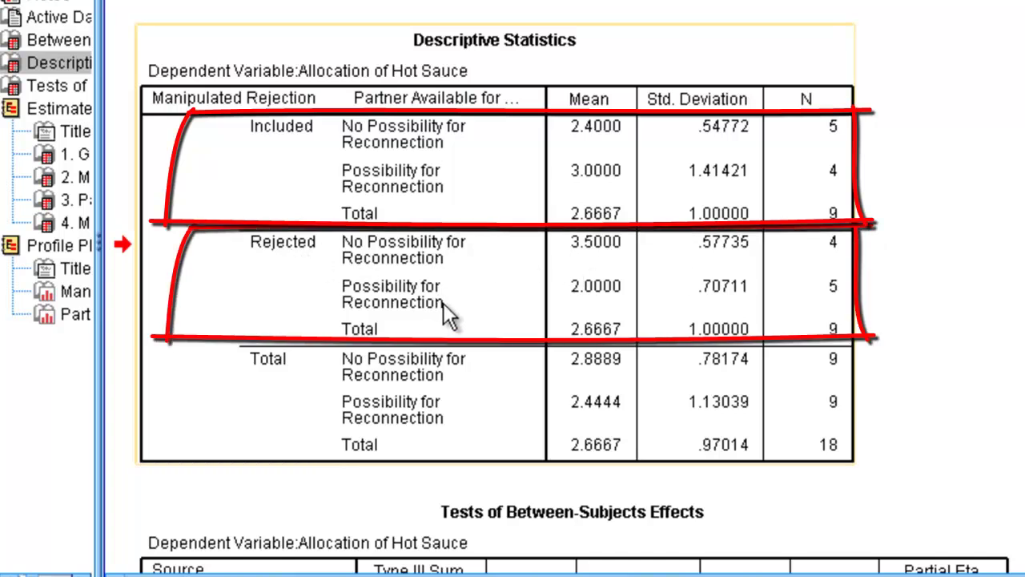
- Select the Tests of Between-Subjects Effects table showing interaction F(1,14)=6.725, p=.021, partial eta squared .325
scroll(470, 289, down, 10)
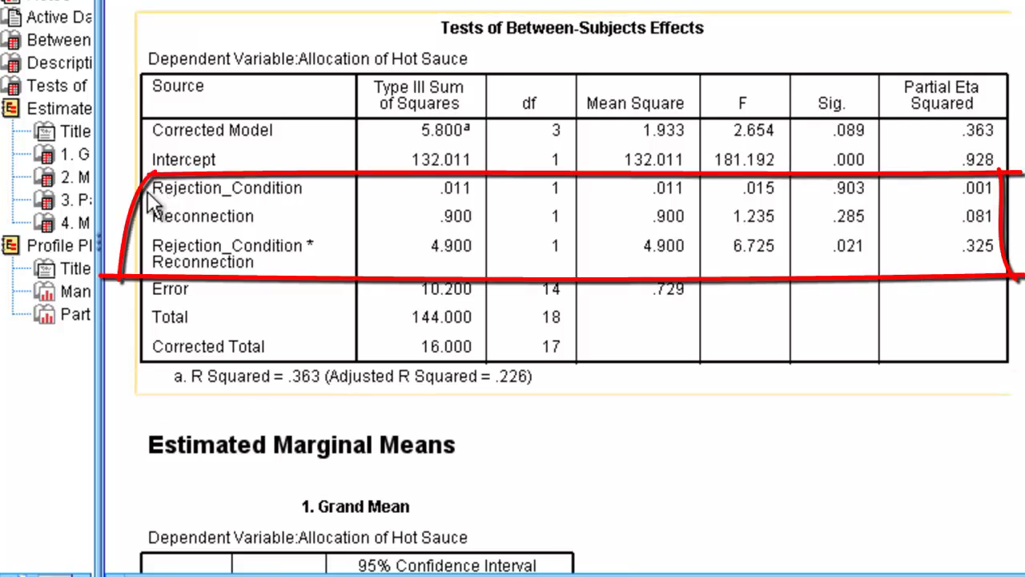
click(286, 197)
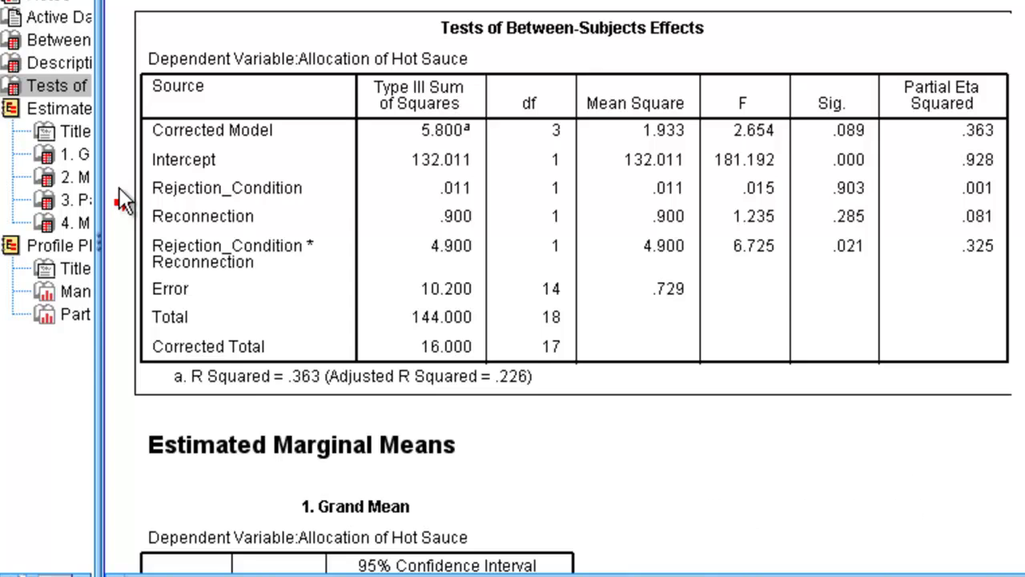
- Select the Grand Mean, Partner Available for Affiliation and interaction marginal means tables, down to the profile plot
scroll(412, 240, down, 9)
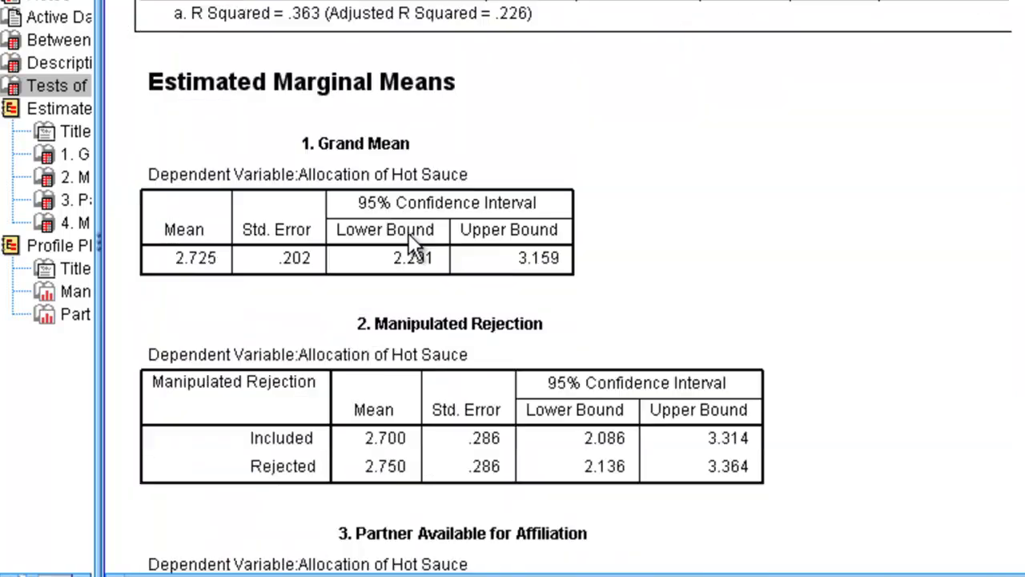
scroll(413, 244, down, 3)
click(398, 111)
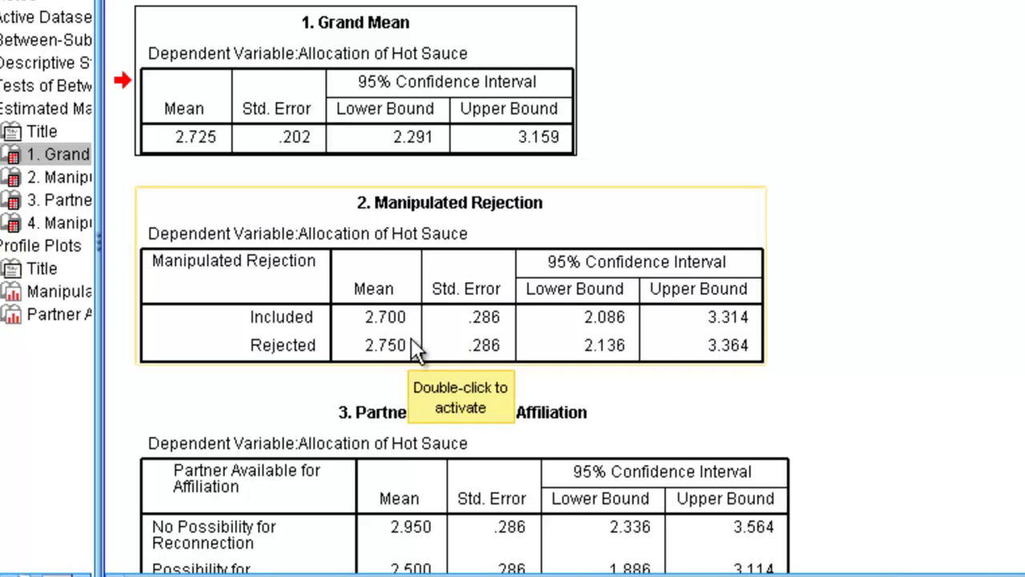
scroll(415, 352, down, 3)
scroll(939, 345, down, 3)
click(745, 289)
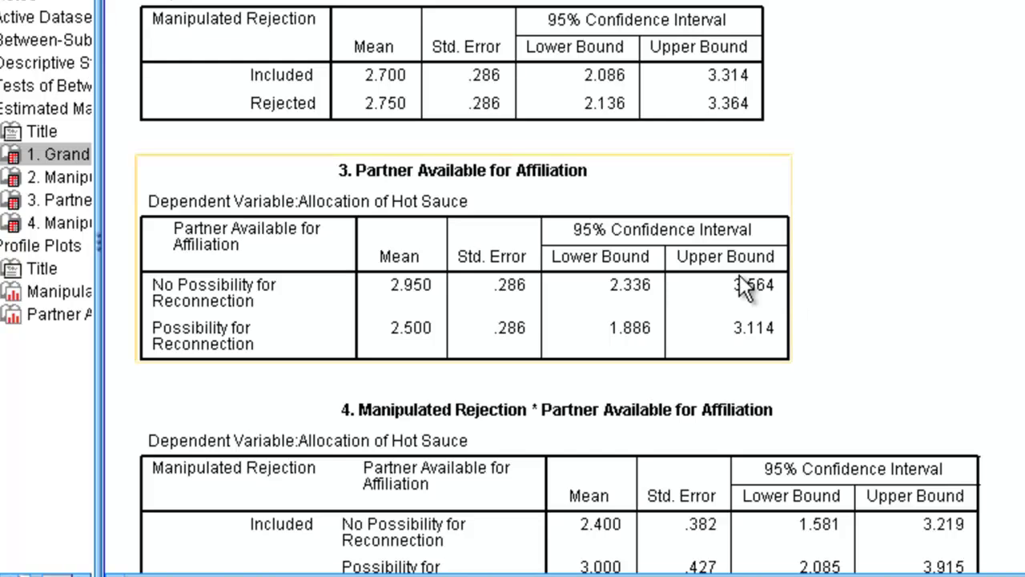
scroll(665, 292, down, 3)
click(665, 292)
scroll(681, 337, down, 3)
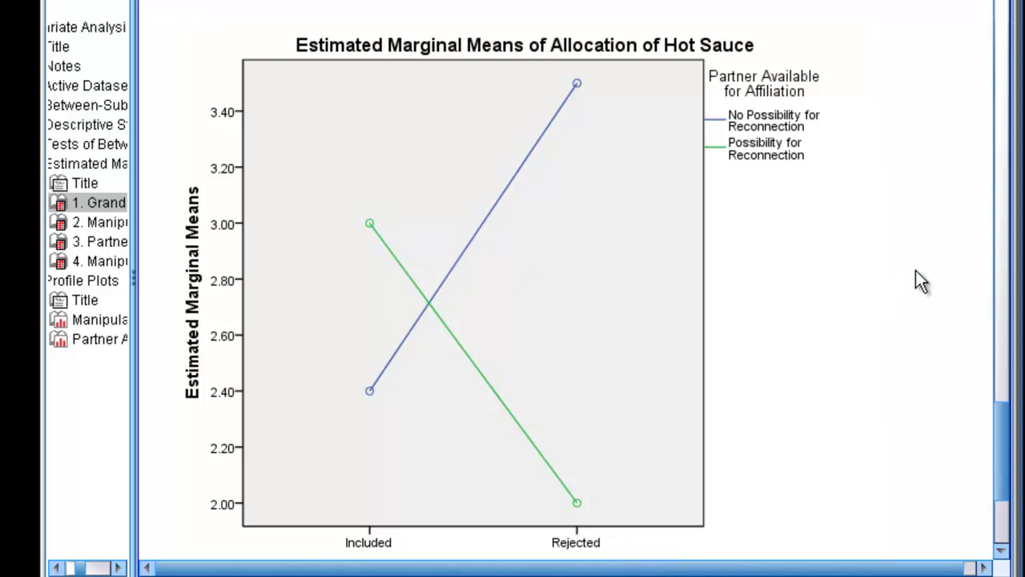
- Scroll down to the second profile plot with partner availability on the horizontal axis
scroll(917, 271, down, 10)
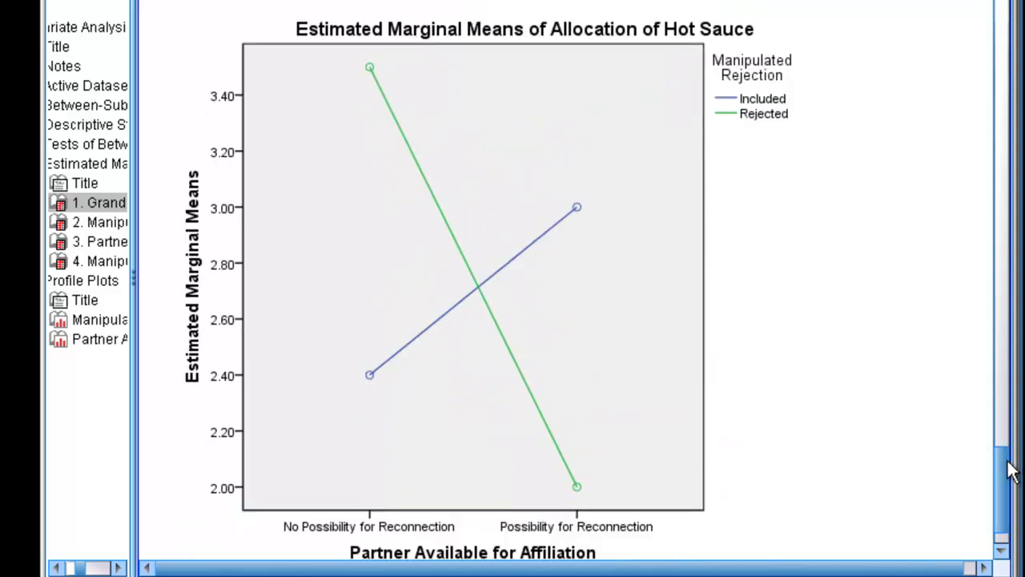
scroll(1008, 471, down, 2)
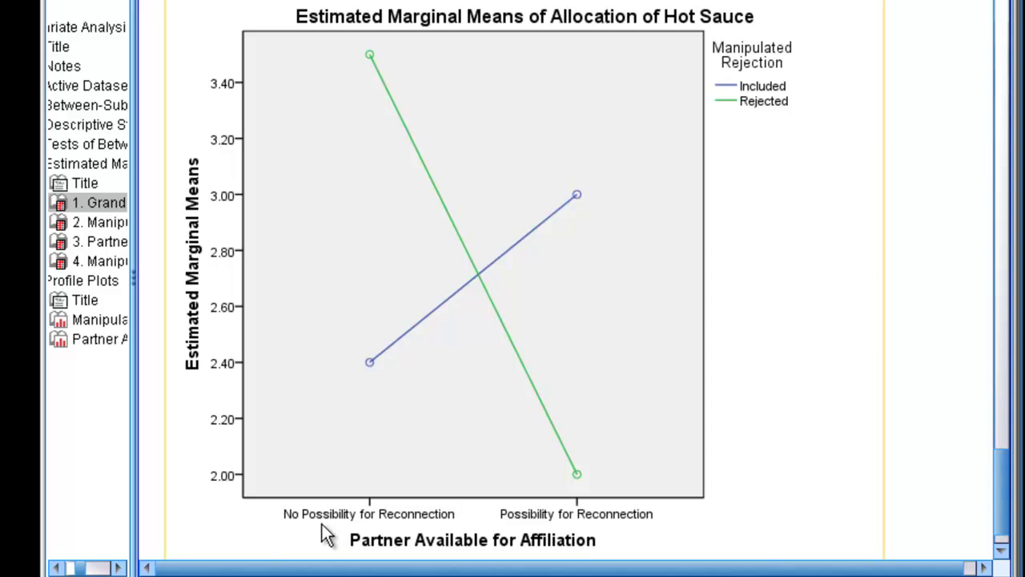